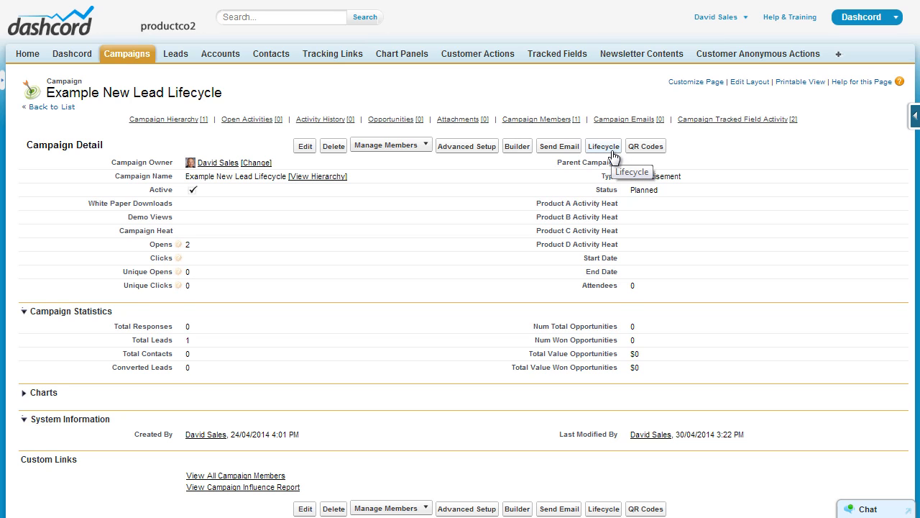
# Step: Open the campaign's lifecycle and begin a new Assign Round Robin step after Start
pyautogui.click(611, 152)
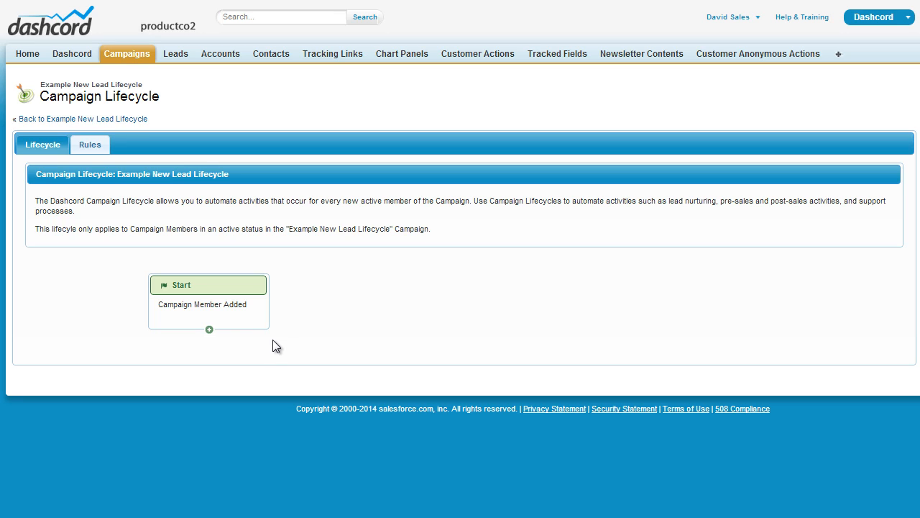
pyautogui.click(209, 330)
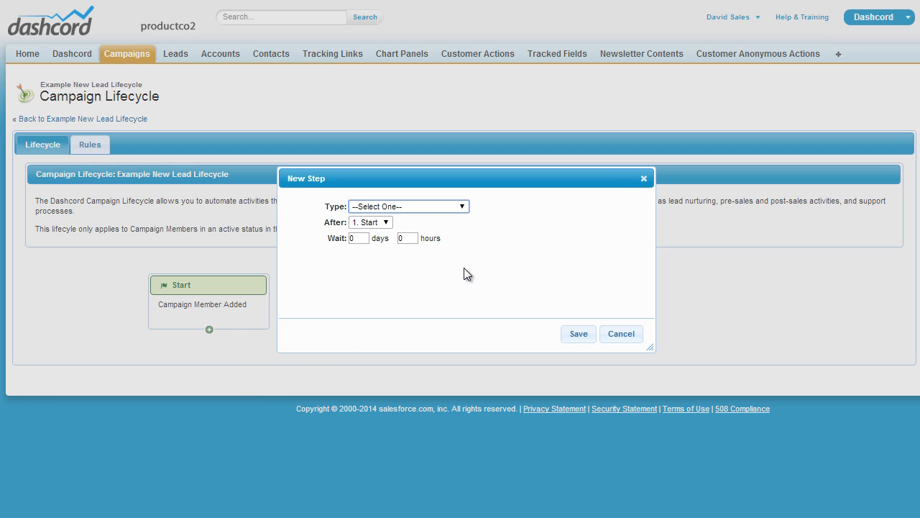
pyautogui.click(462, 206)
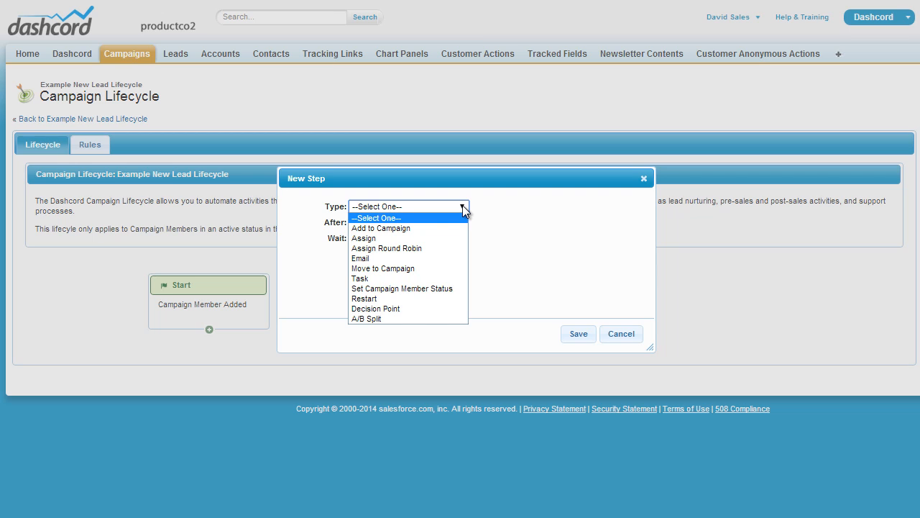
pyautogui.click(447, 248)
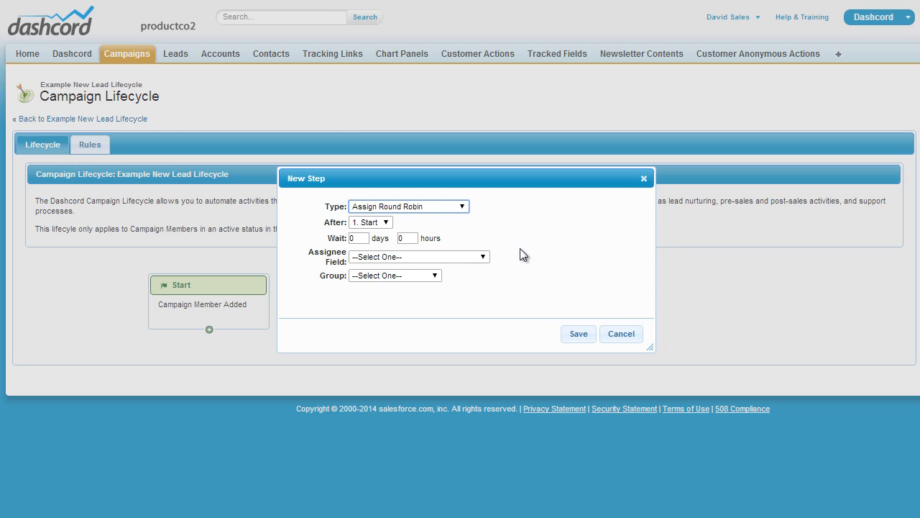
# Step: Set the round robin assignee field to Contact/Lead Inside Sales Rep and the group to Sales Queue A, and save the step
pyautogui.click(436, 275)
pyautogui.click(437, 275)
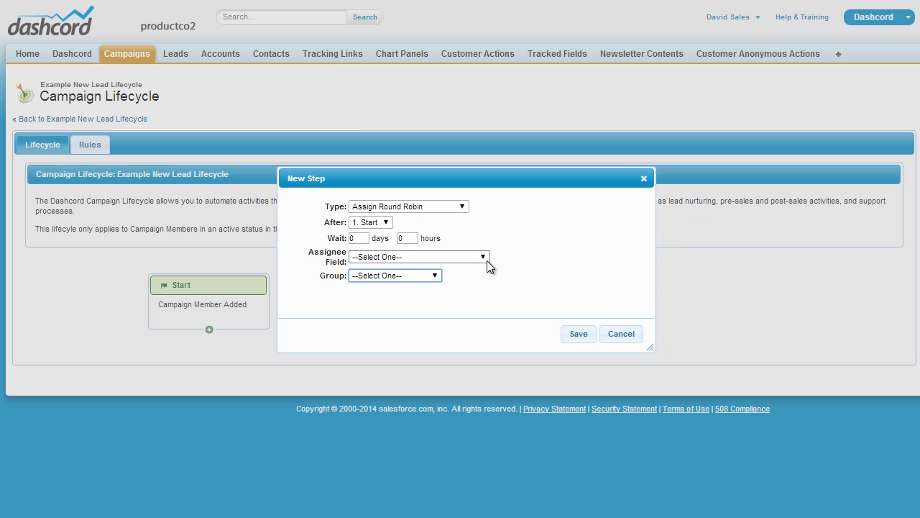
pyautogui.click(487, 259)
pyautogui.click(487, 259)
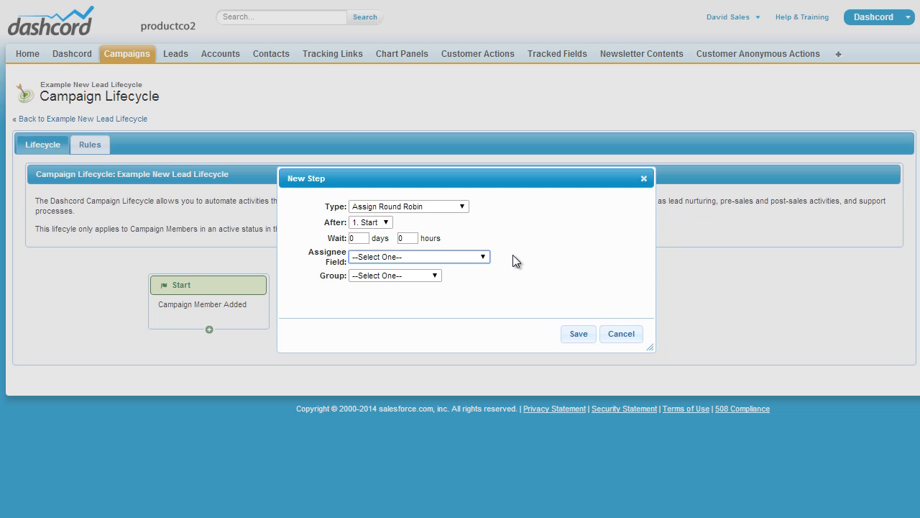
pyautogui.click(483, 256)
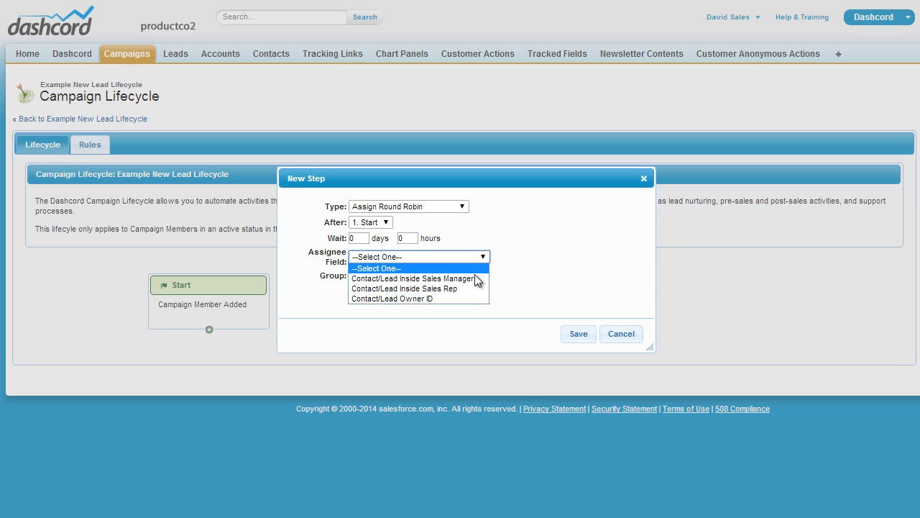
pyautogui.click(474, 288)
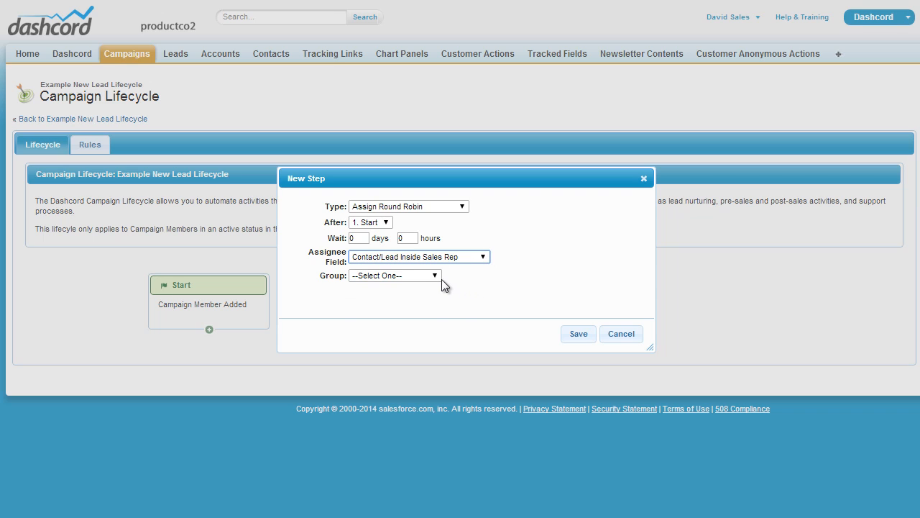
pyautogui.click(431, 275)
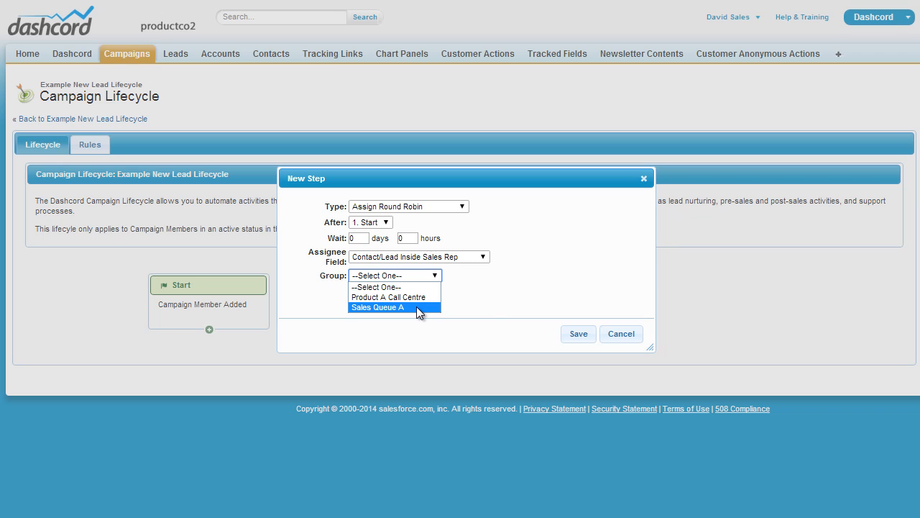
pyautogui.click(416, 306)
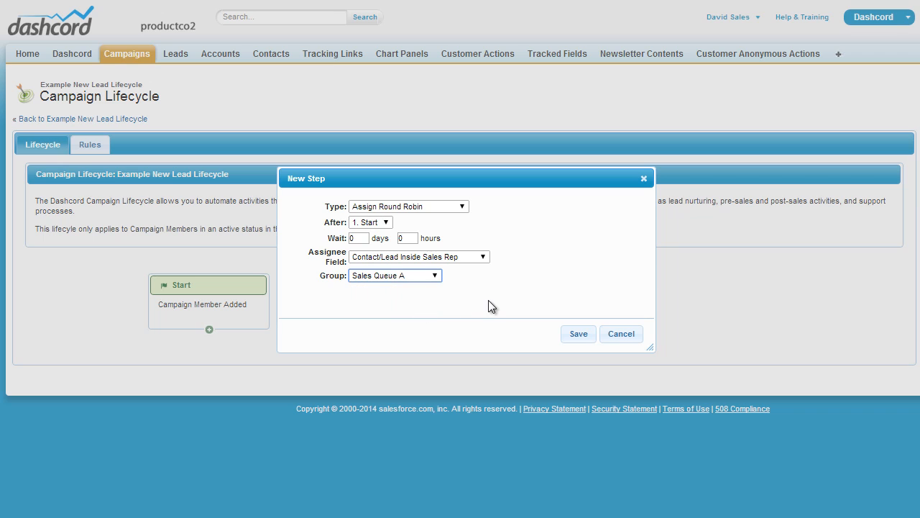
pyautogui.click(568, 335)
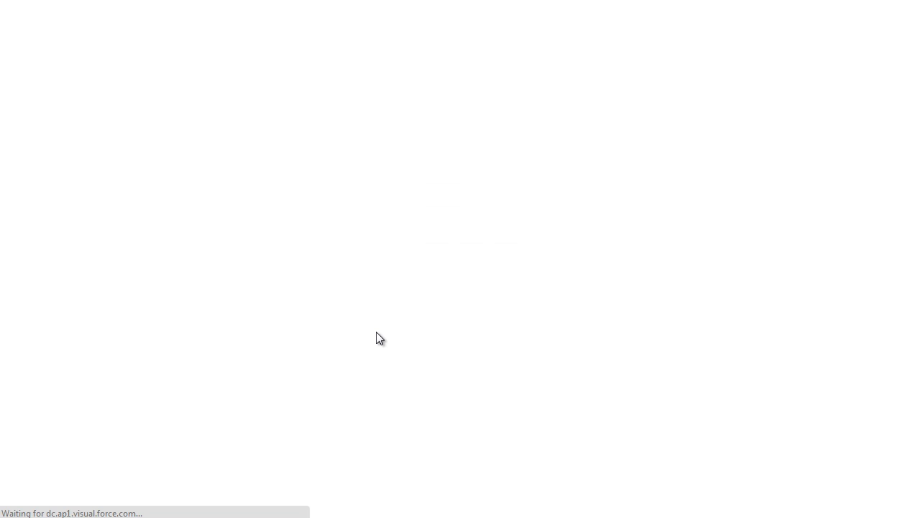
# Step: Add an Email step after Assign Round Robin with a wait of 1 hour and save it
pyautogui.scroll(-2, 376, 333)
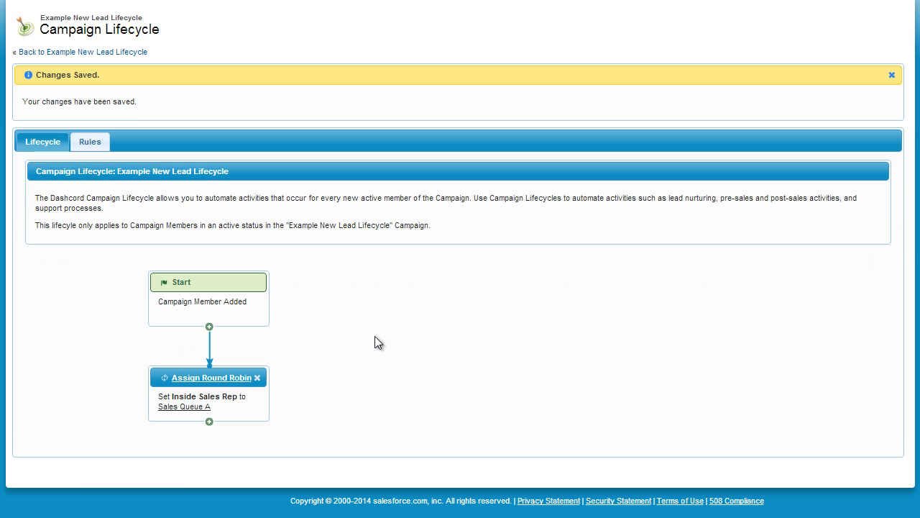
pyautogui.click(209, 422)
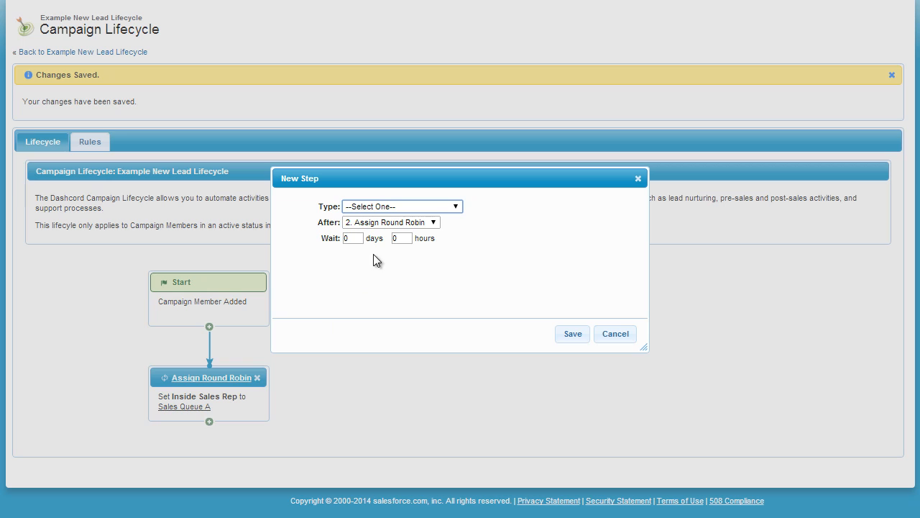
pyautogui.click(454, 207)
pyautogui.click(379, 258)
pyautogui.click(398, 238)
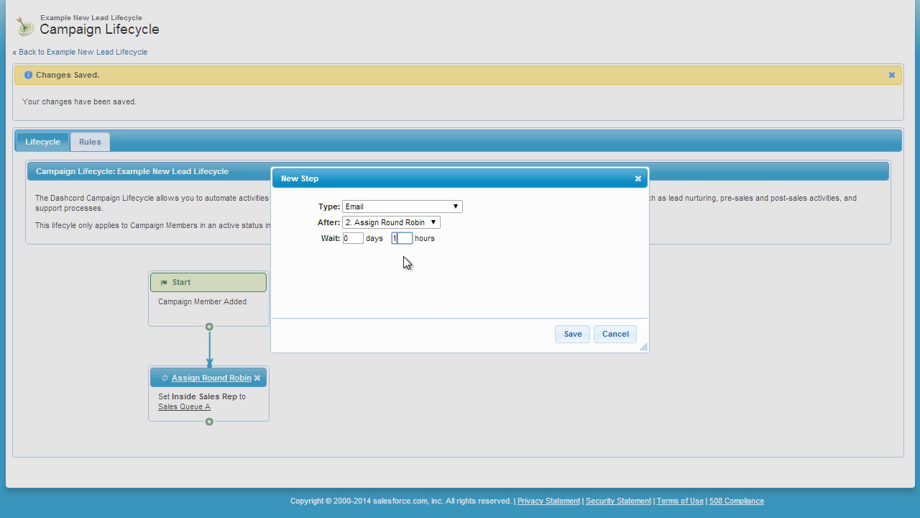
pyautogui.click(559, 334)
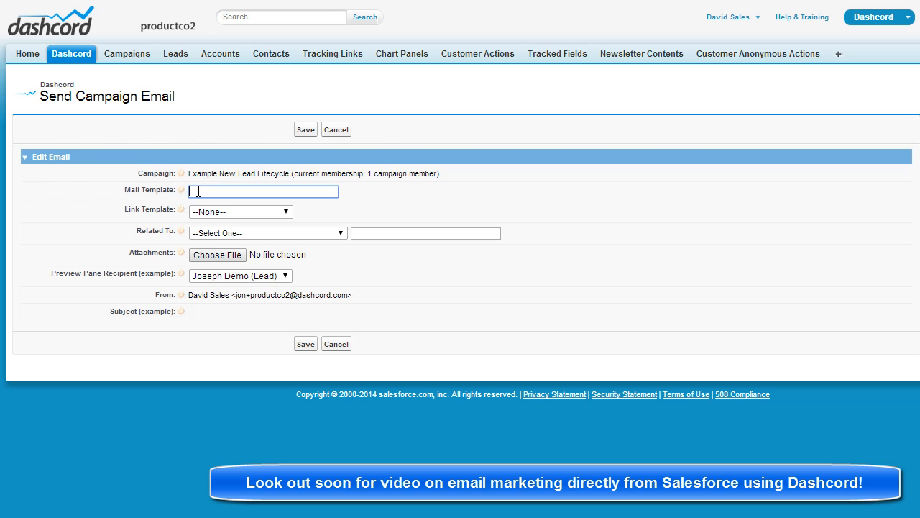
# Step: Choose the Welcome New Lead mail template for the campaign email and save it
pyautogui.write('welcome')
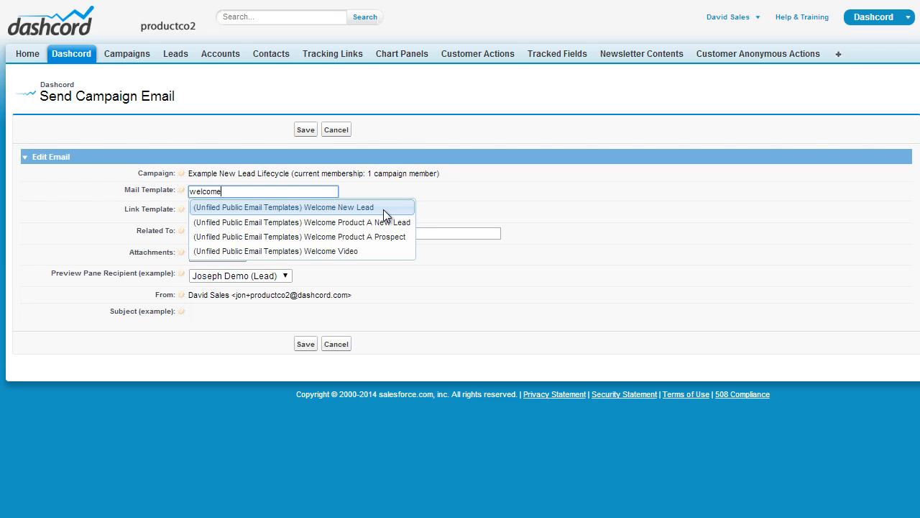
pyautogui.click(384, 209)
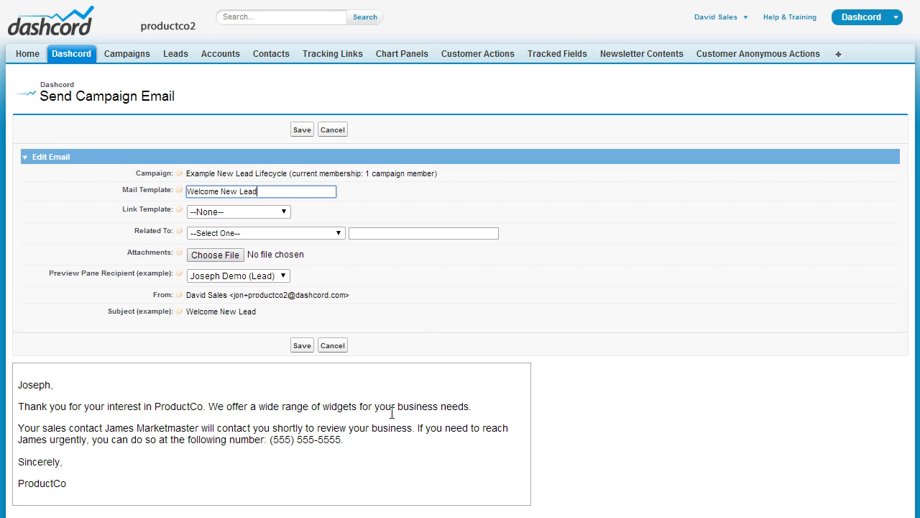
pyautogui.click(302, 345)
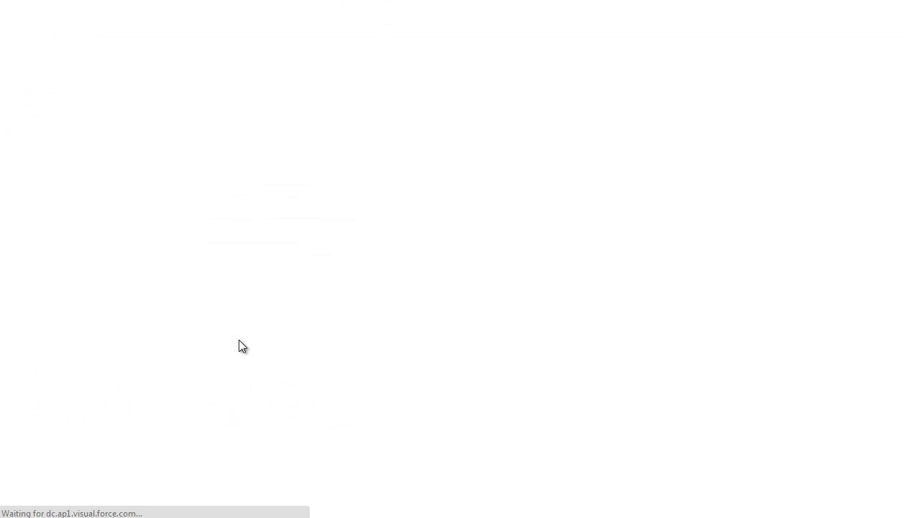
# Step: Add a Task step after Send Email with Contact/Lead Inside Sales Rep as task owner and save it
pyautogui.scroll(-3, 324, 378)
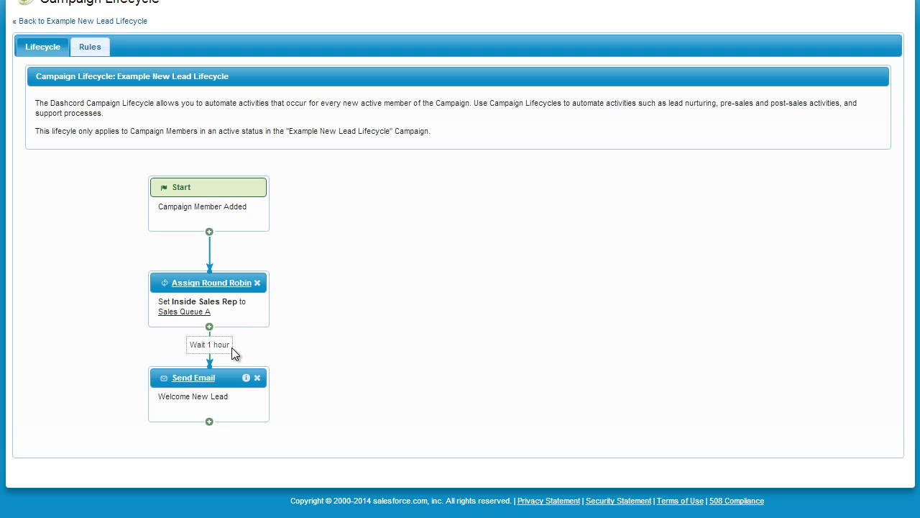
pyautogui.click(210, 421)
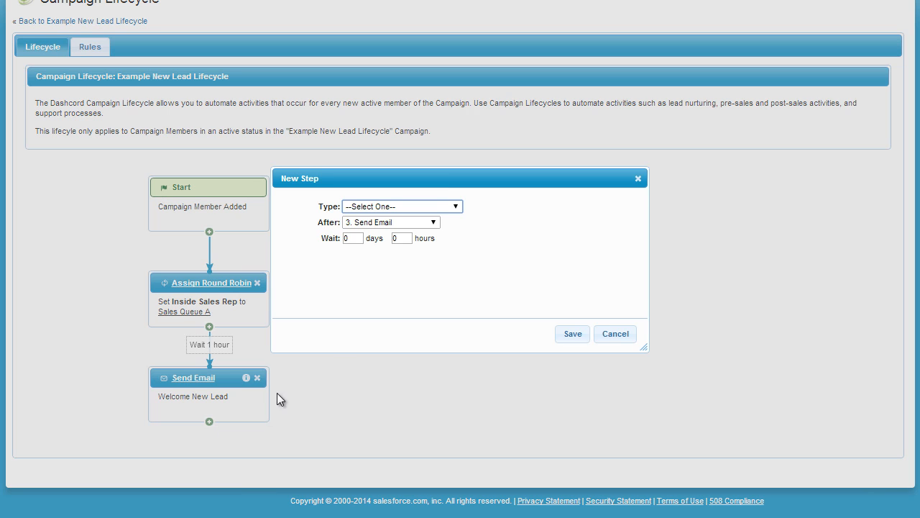
pyautogui.click(457, 205)
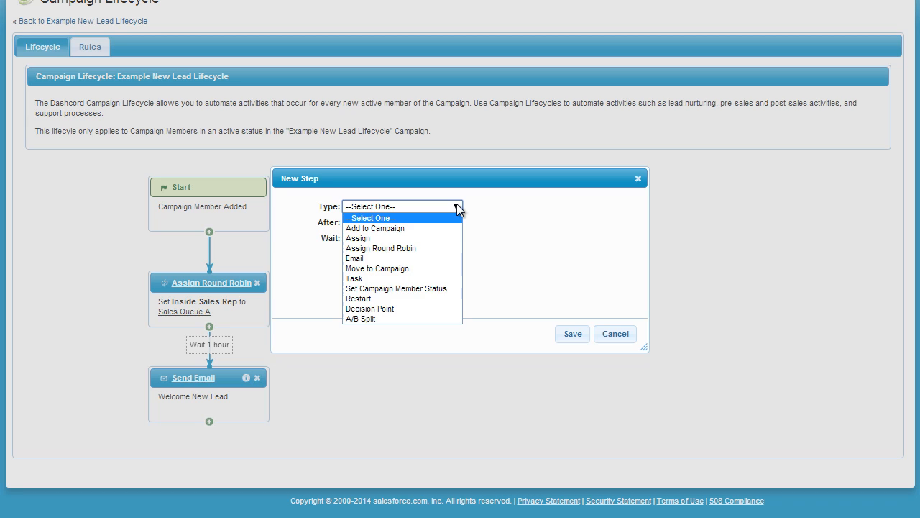
pyautogui.click(430, 277)
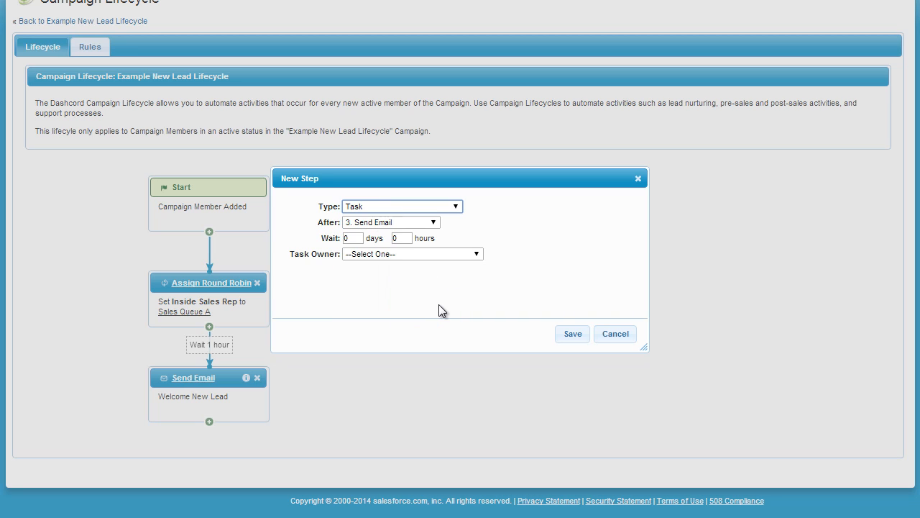
pyautogui.click(477, 255)
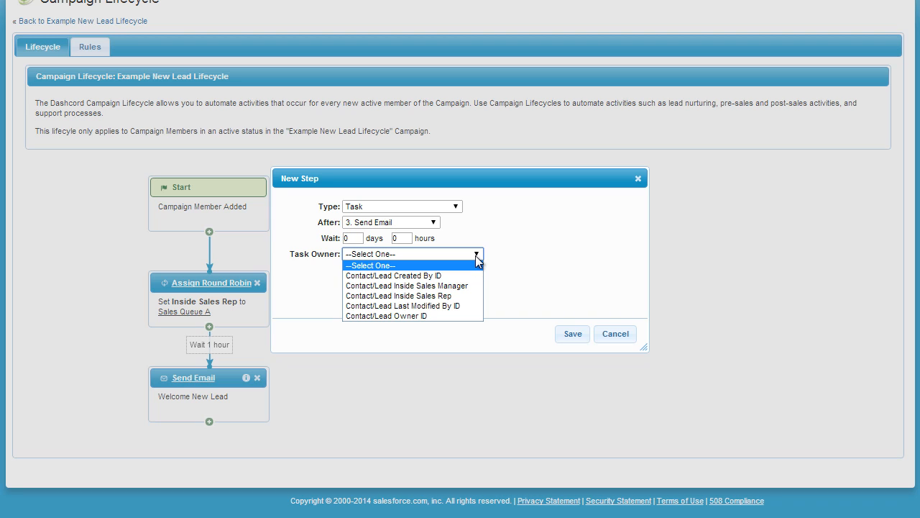
pyautogui.click(465, 295)
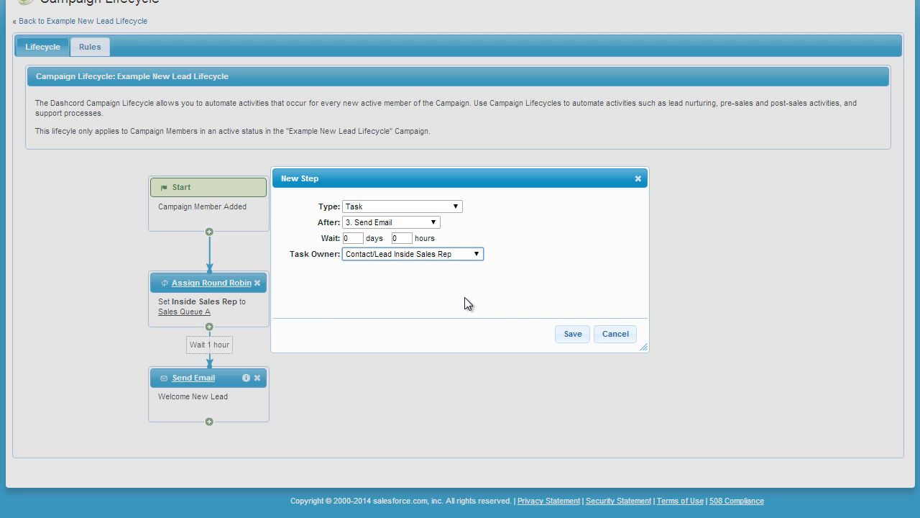
pyautogui.click(560, 334)
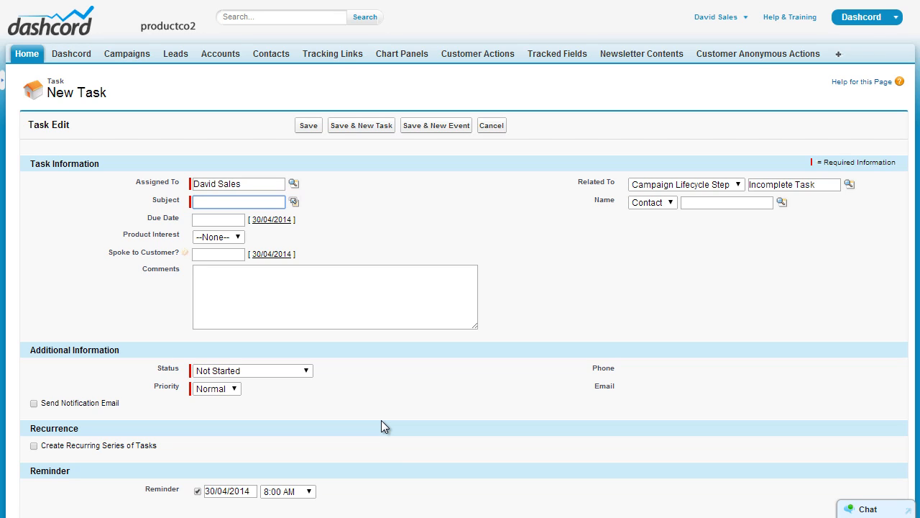
# Step: Give the new task the subject "Contact New Lead" and the due date 2/05/2014, and save it
pyautogui.write('Contact New Lead')
pyautogui.click(226, 221)
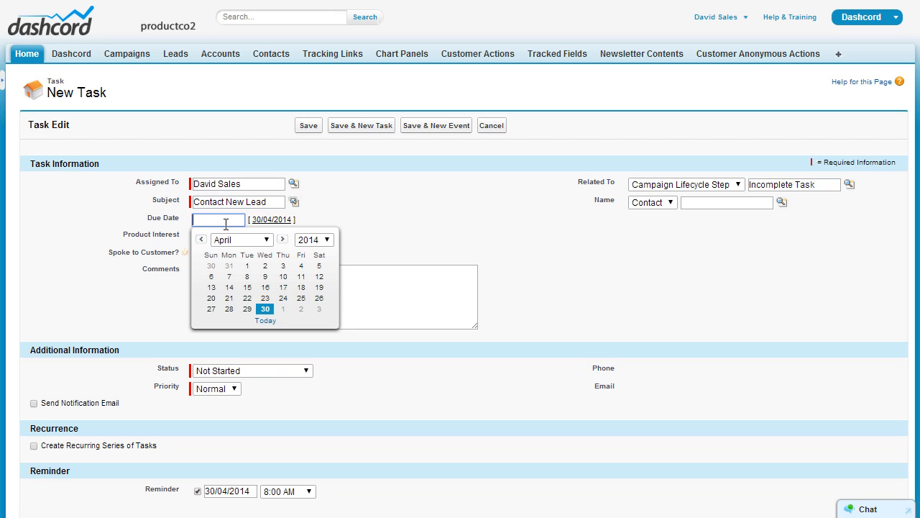
pyautogui.click(302, 311)
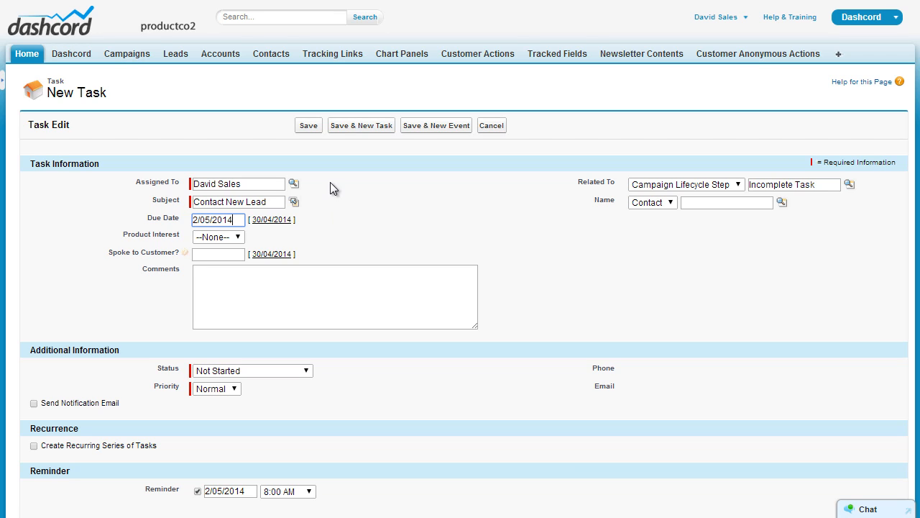
pyautogui.click(313, 128)
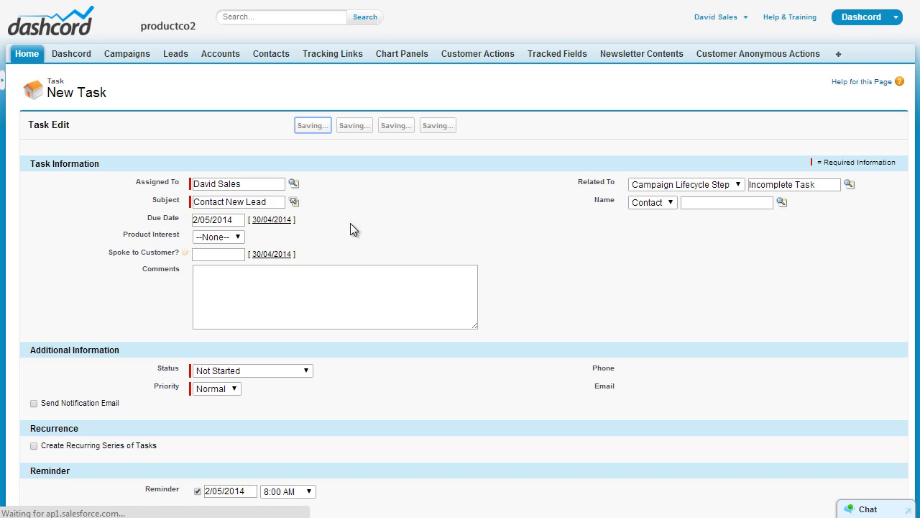
# Step: Start a new Decision Point step after Create Task and set its wait to 3 days
pyautogui.scroll(-3, 366, 312)
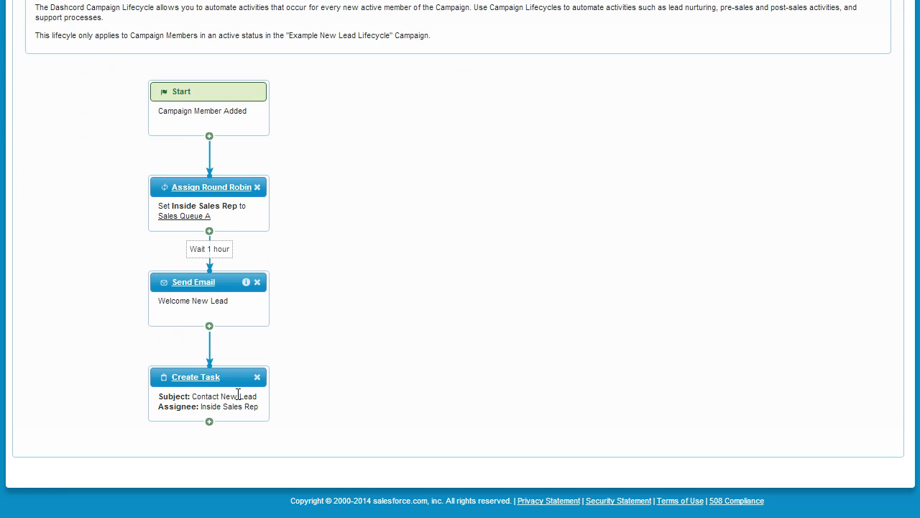
pyautogui.click(209, 422)
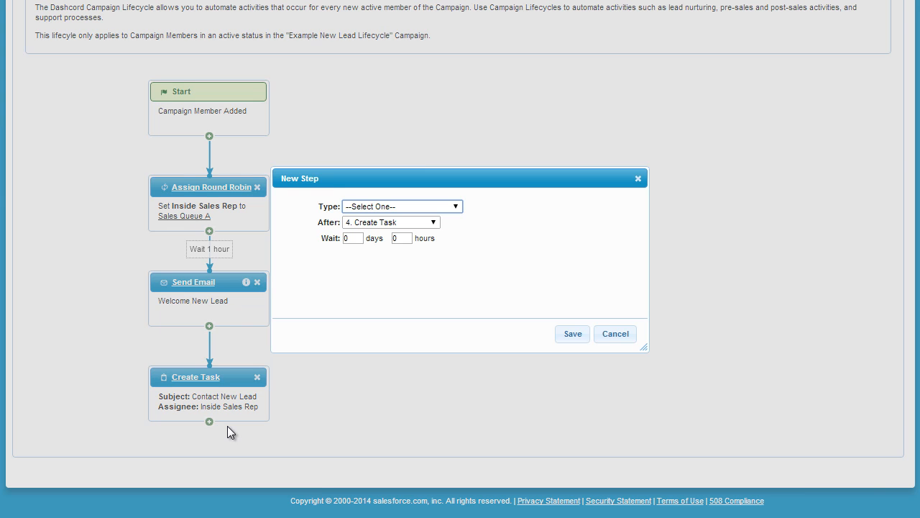
pyautogui.click(455, 209)
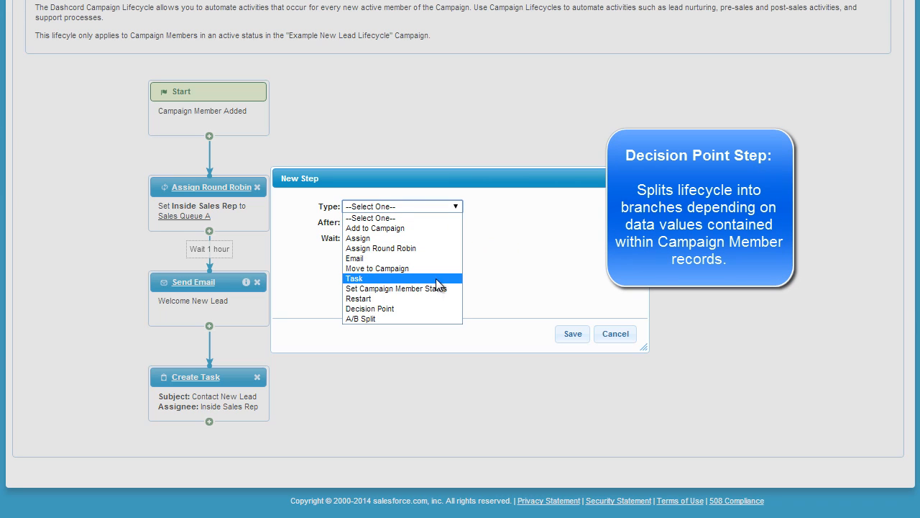
pyautogui.click(435, 309)
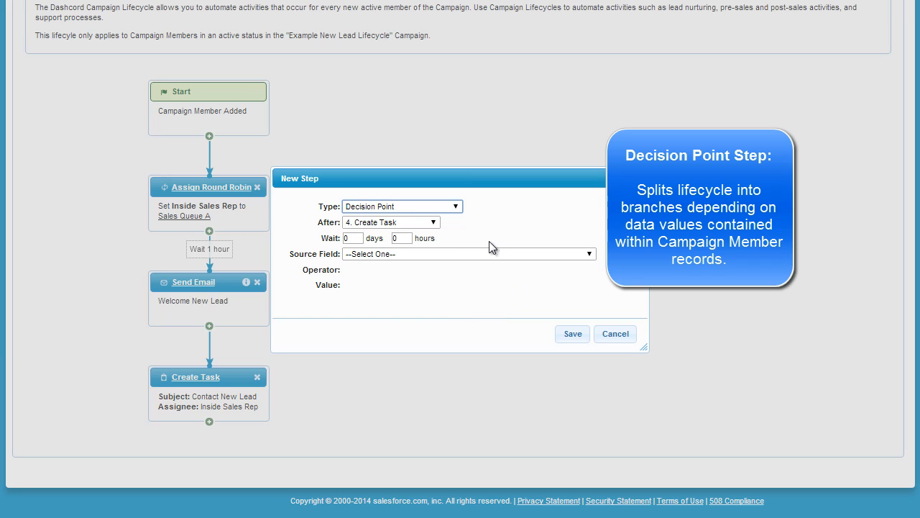
pyautogui.click(307, 235)
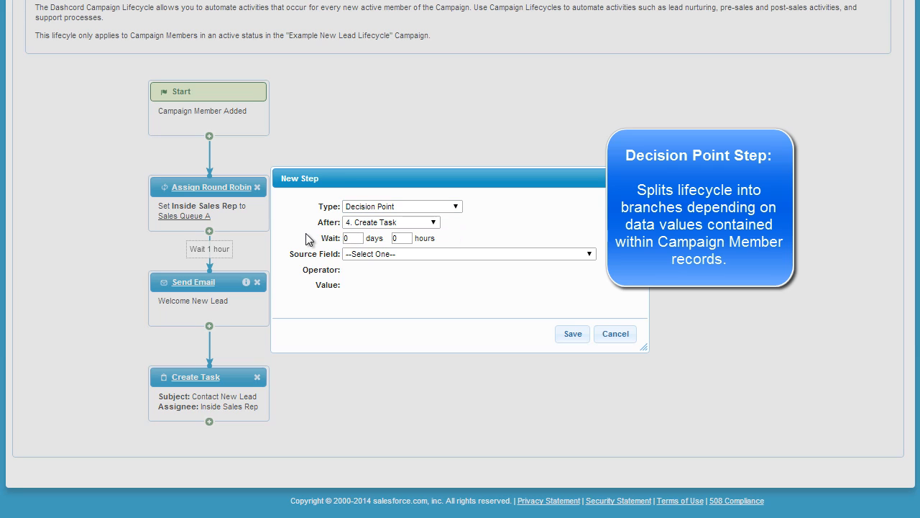
pyautogui.doubleClick(353, 239)
pyautogui.write('3')
# Step: Set the decision point's source field to Contacted (Contacted__c) with the operator Checked, and save the step
pyautogui.click(589, 255)
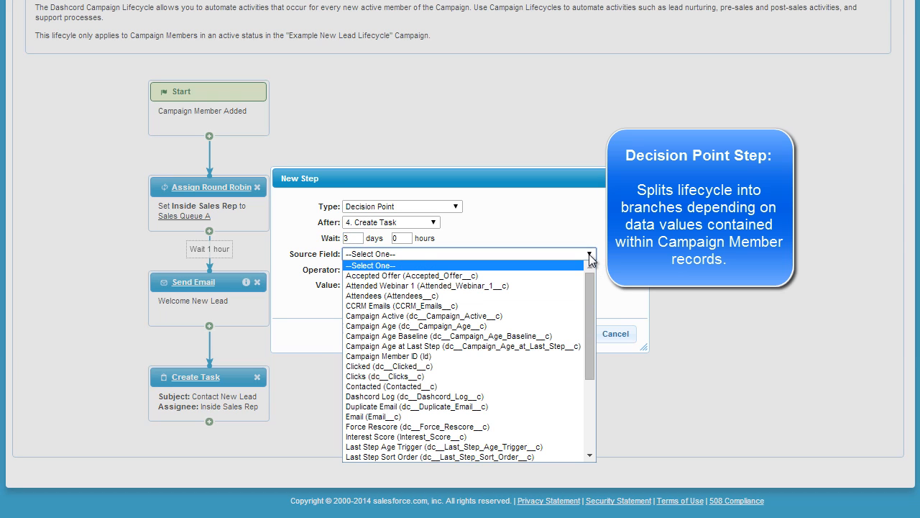
pyautogui.moveTo(588, 280); pyautogui.dragTo(608, 283)
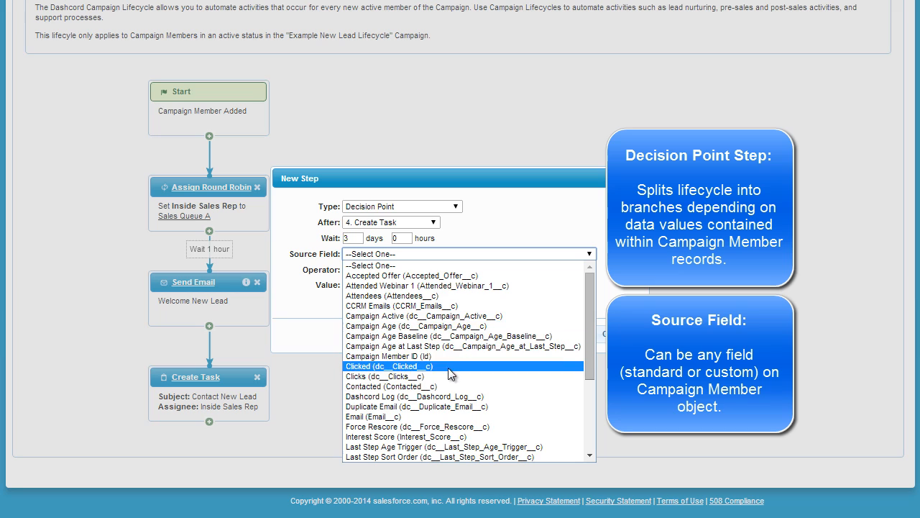
pyautogui.click(474, 386)
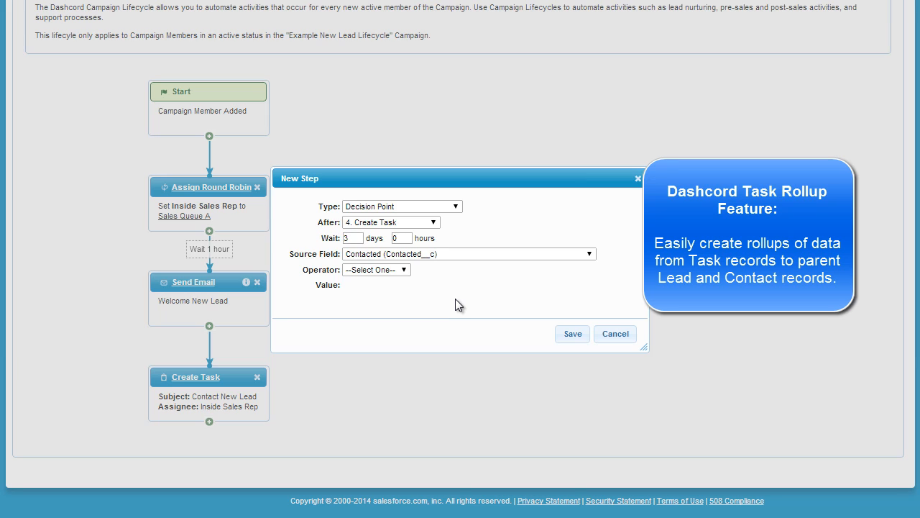
pyautogui.click(405, 270)
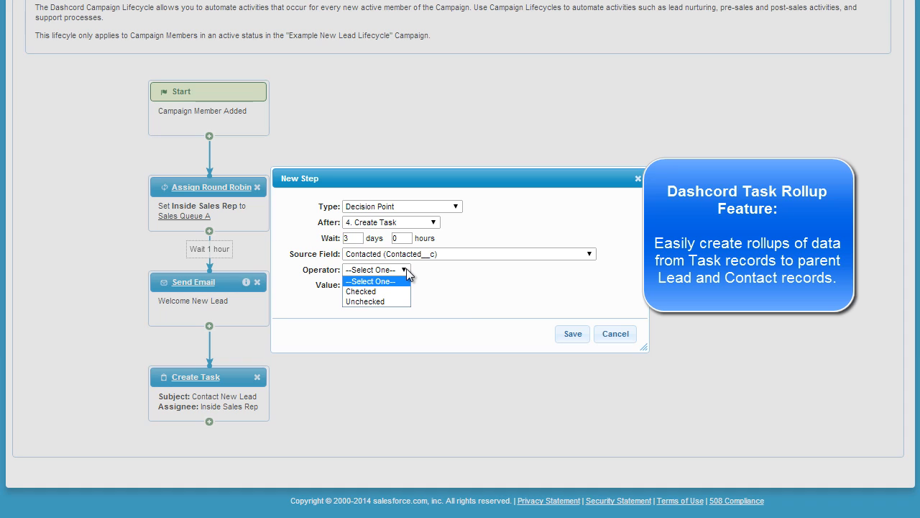
pyautogui.click(403, 292)
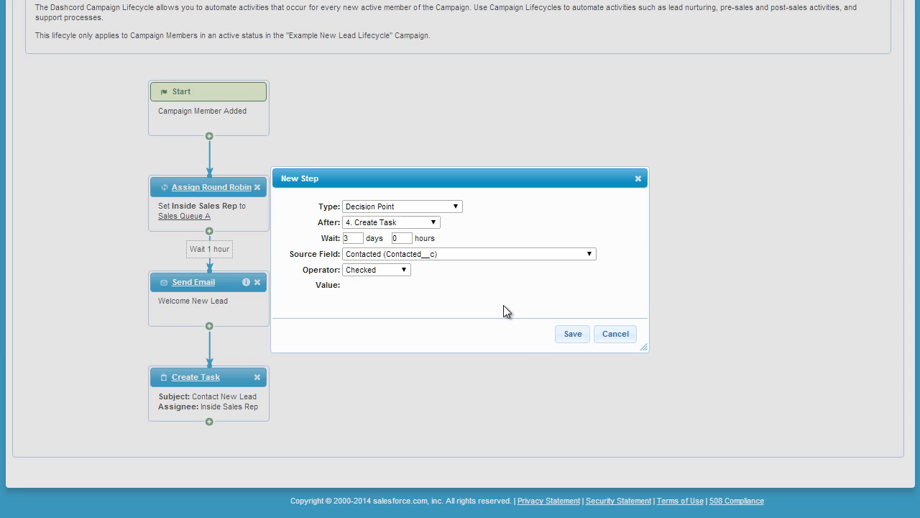
pyautogui.click(573, 334)
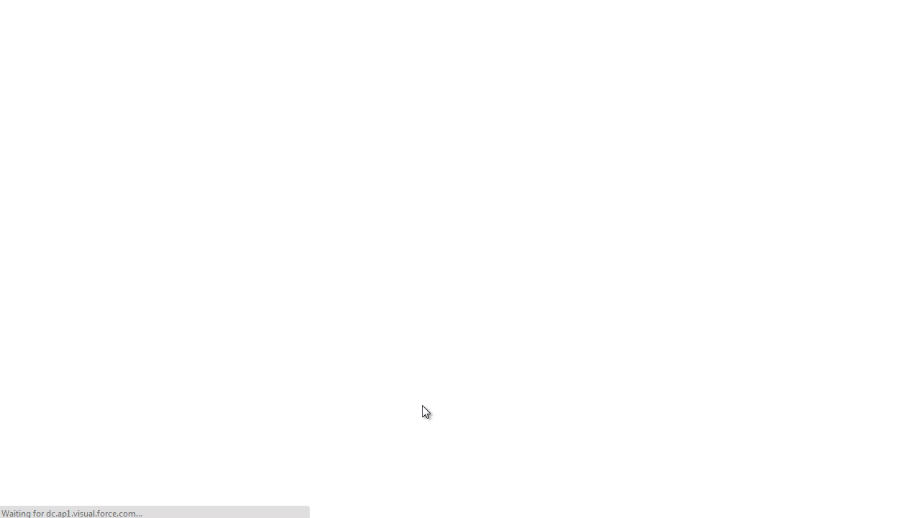
pyautogui.scroll(-4, 426, 404)
pyautogui.scroll(-3, 427, 409)
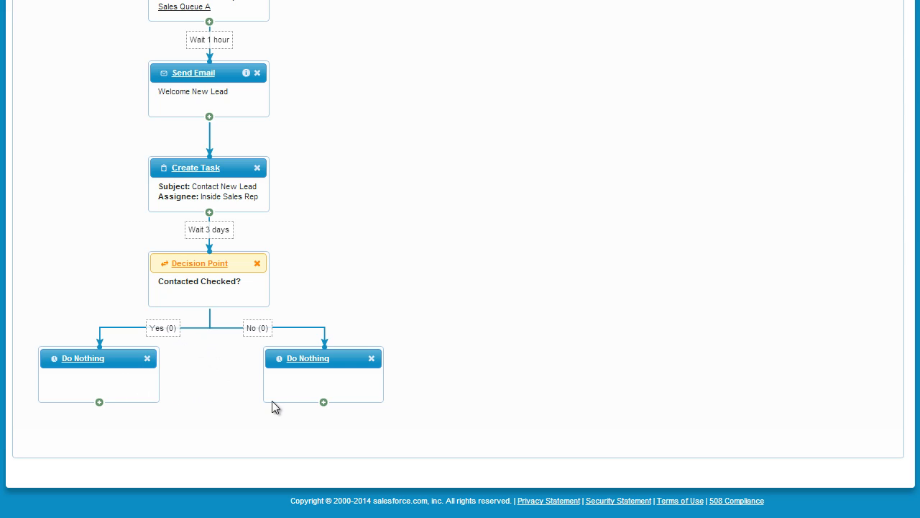
pyautogui.click(321, 359)
pyautogui.click(451, 210)
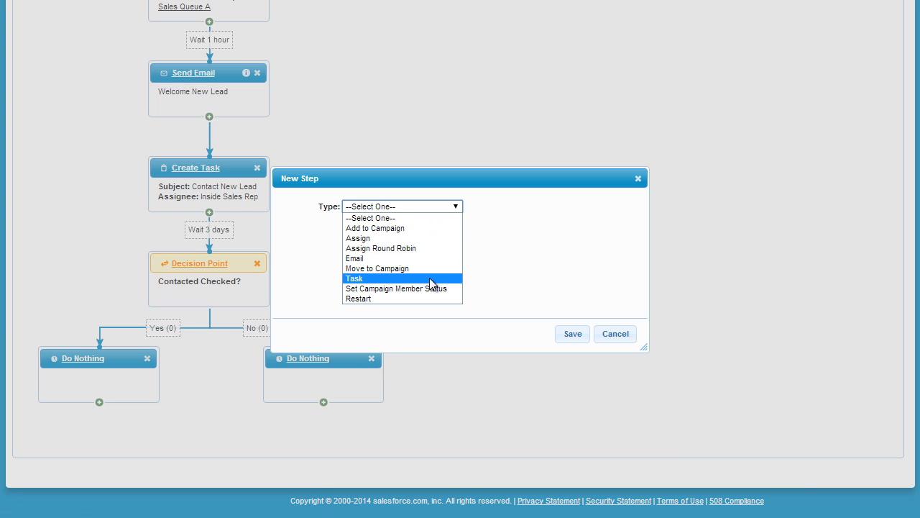
pyautogui.click(430, 279)
pyautogui.click(454, 222)
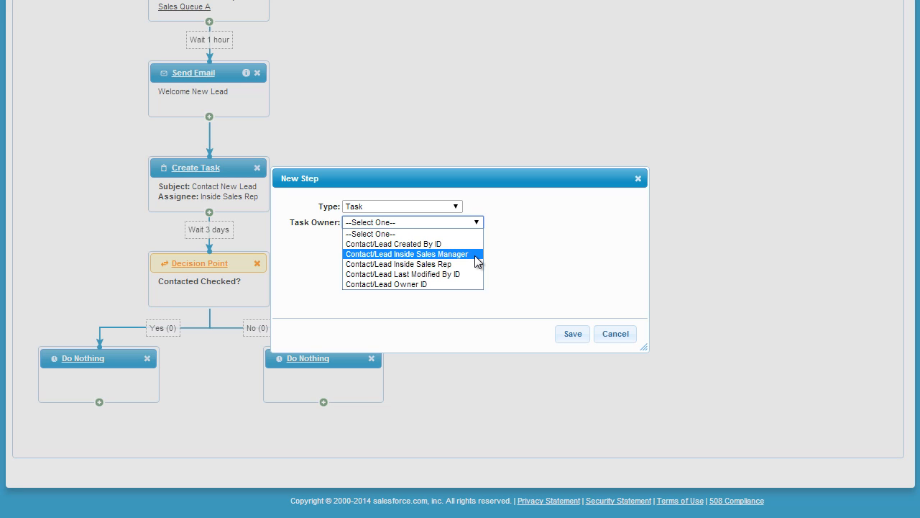
pyautogui.click(613, 335)
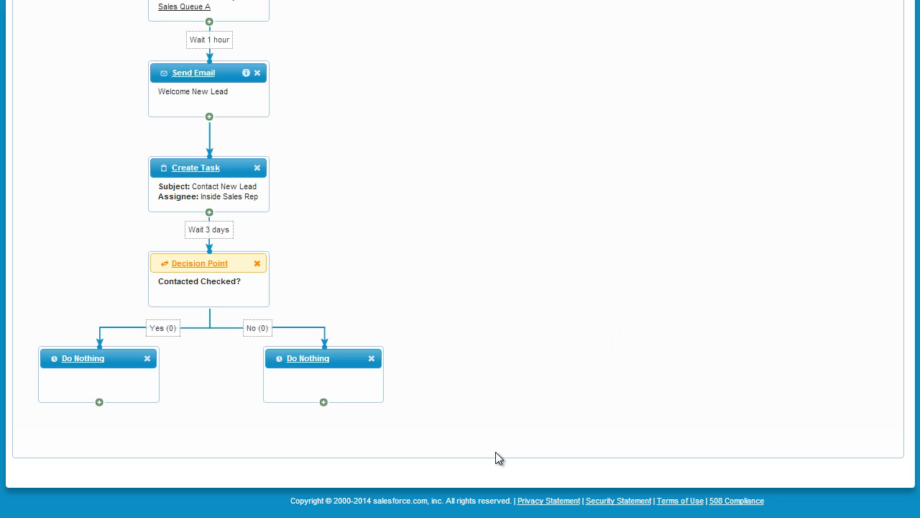